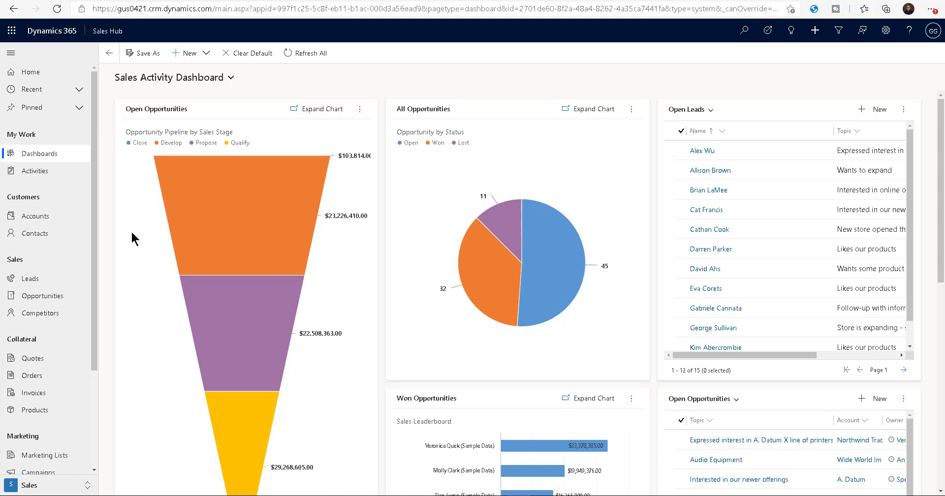
Open the Audio Equipment opportunity from the open opportunities and show its product lines.
left_click(43, 296)
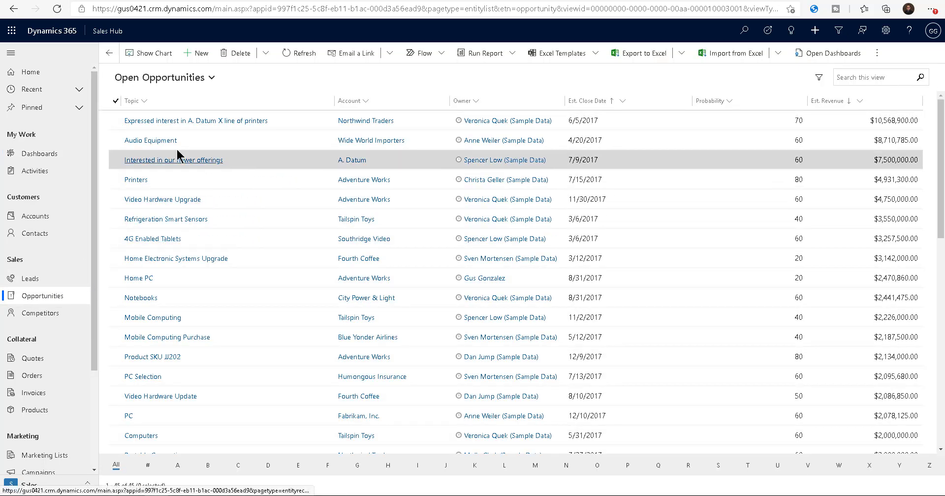
left_click(162, 142)
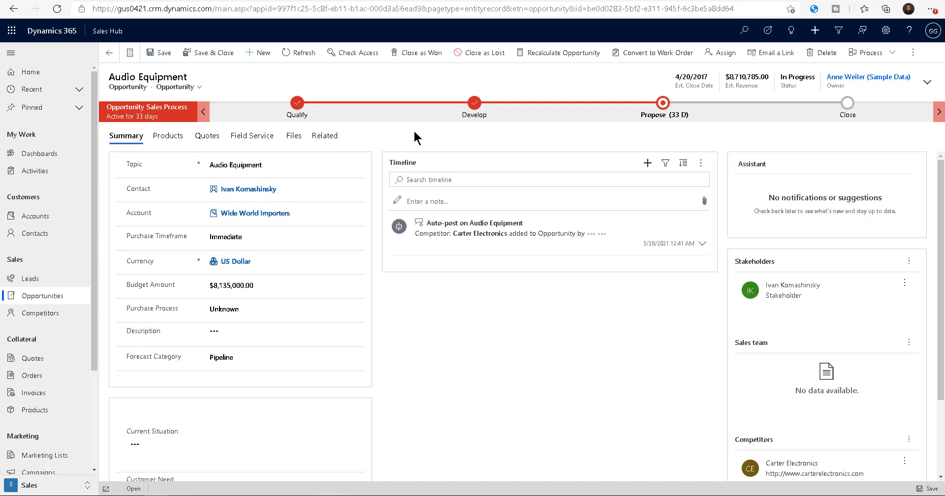
left_click(166, 136)
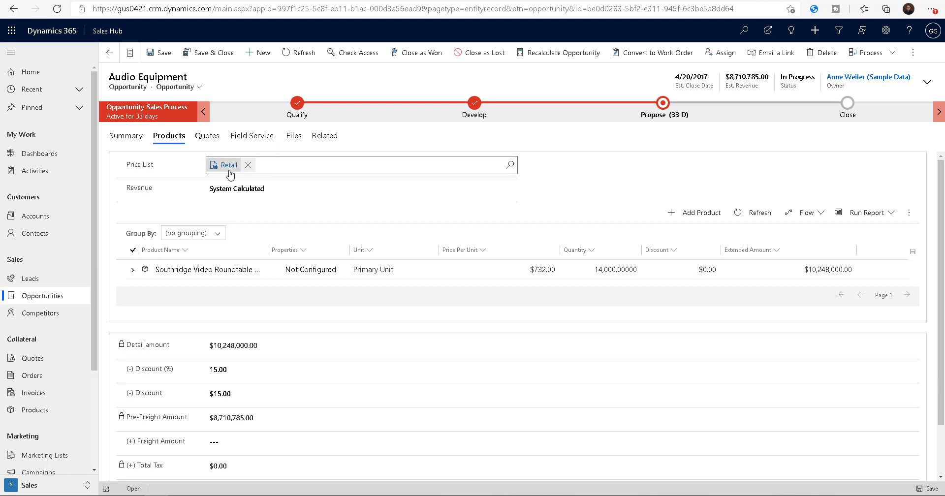
left_click(704, 214)
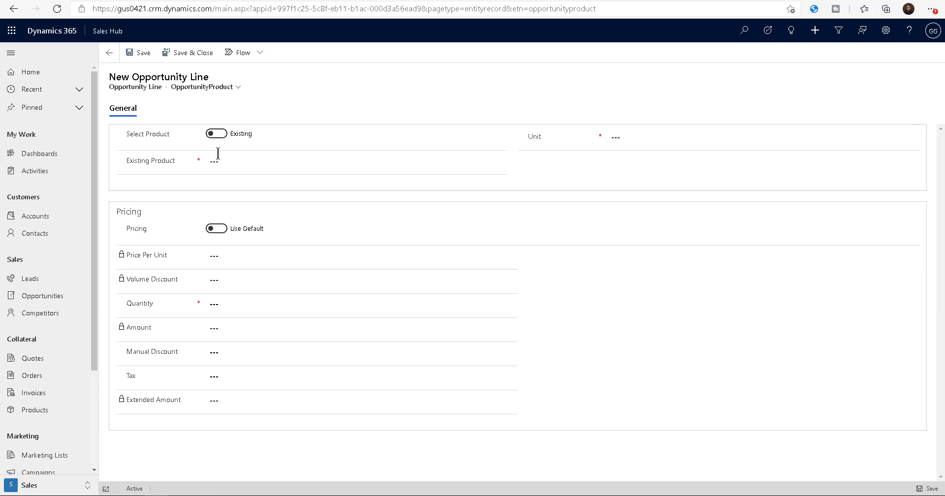
left_click(499, 162)
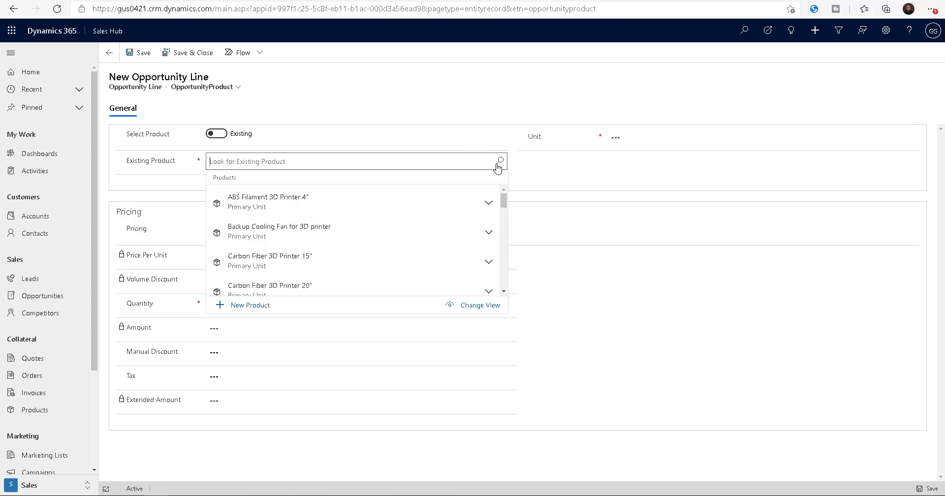
left_click(271, 203)
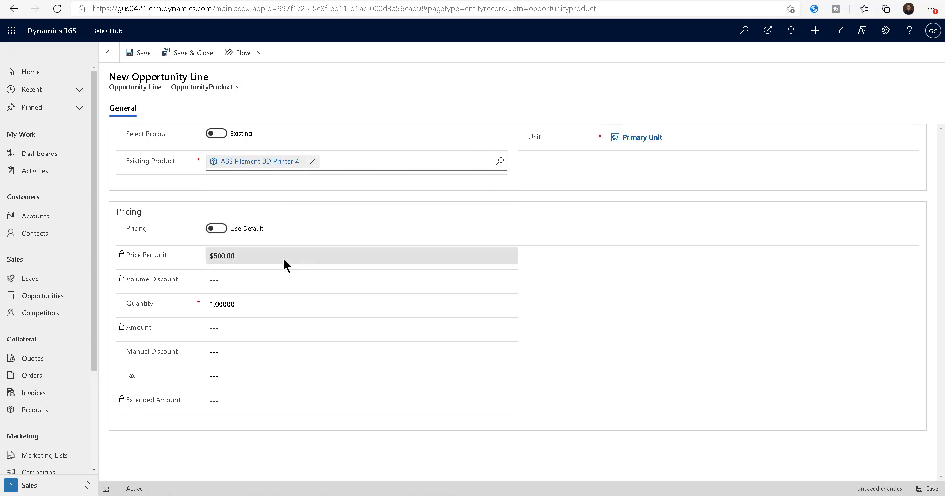
left_click(224, 304)
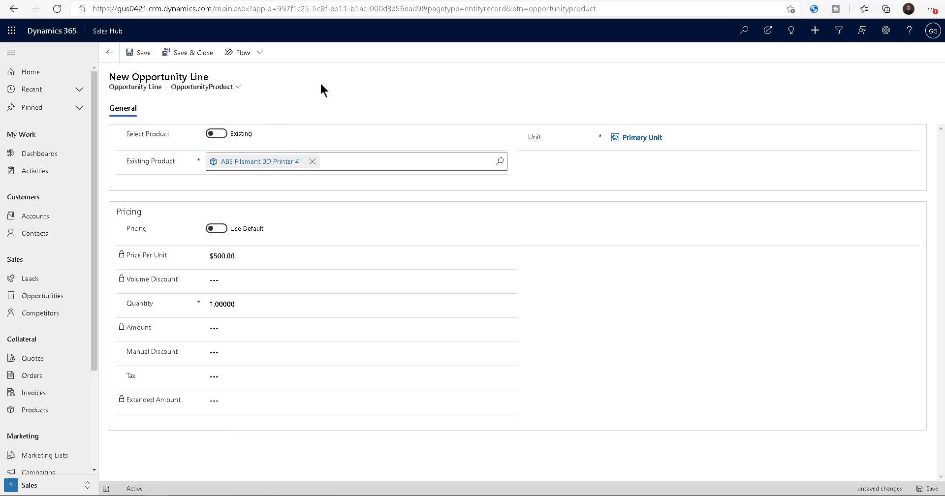
left_click(109, 52)
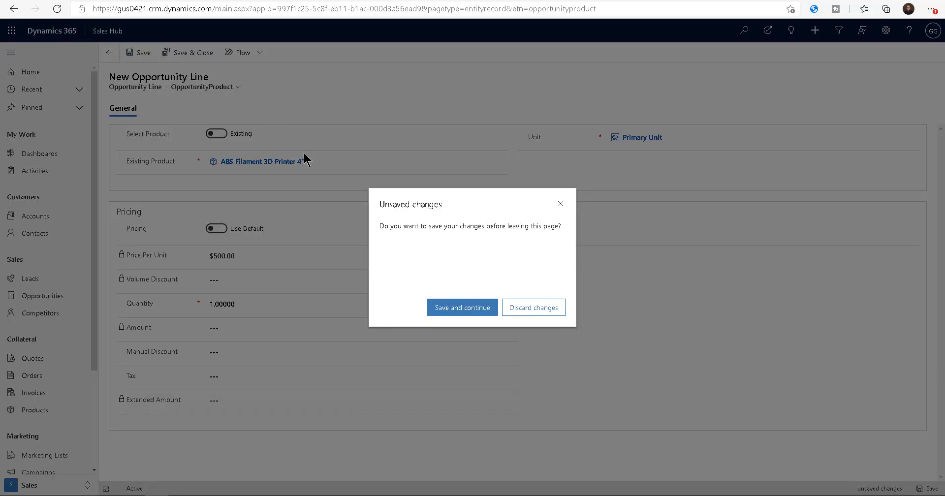
left_click(529, 307)
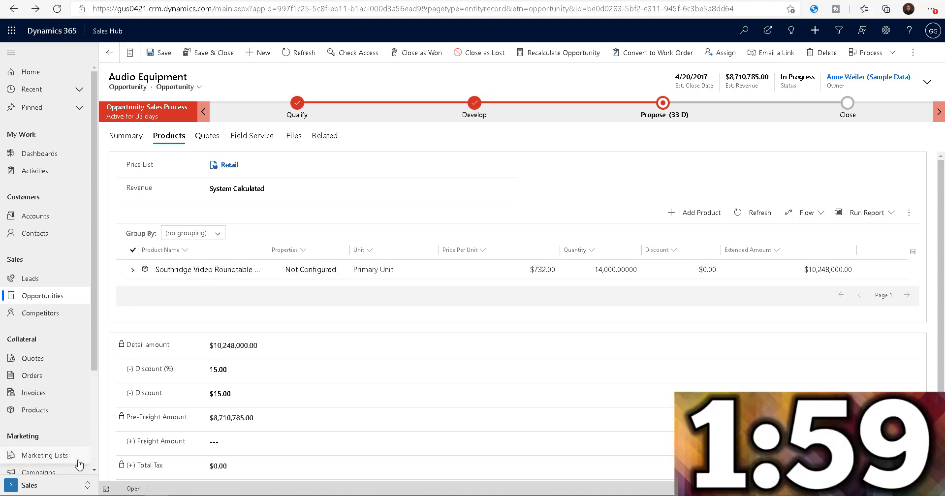
Enable the Adding products preview in the app's product catalog settings and save the change.
left_click(58, 485)
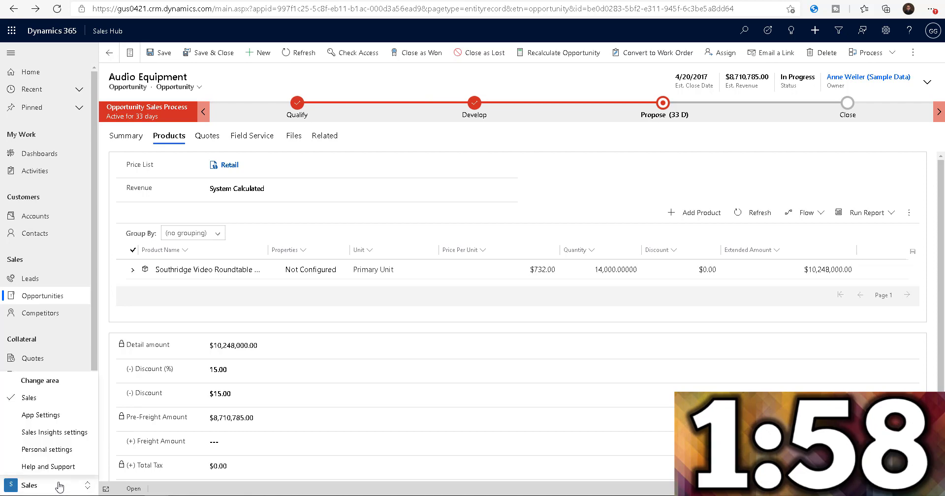
left_click(67, 421)
left_click_drag(95, 323, 91, 438)
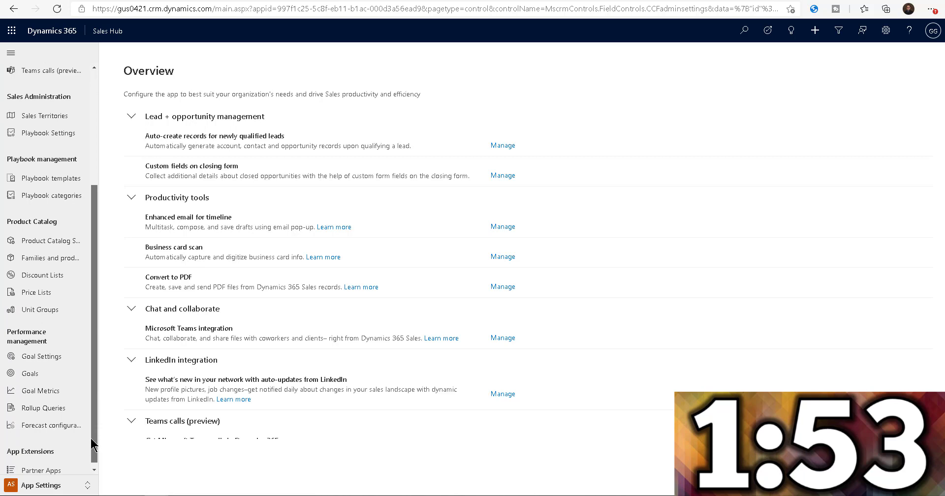
left_click(64, 243)
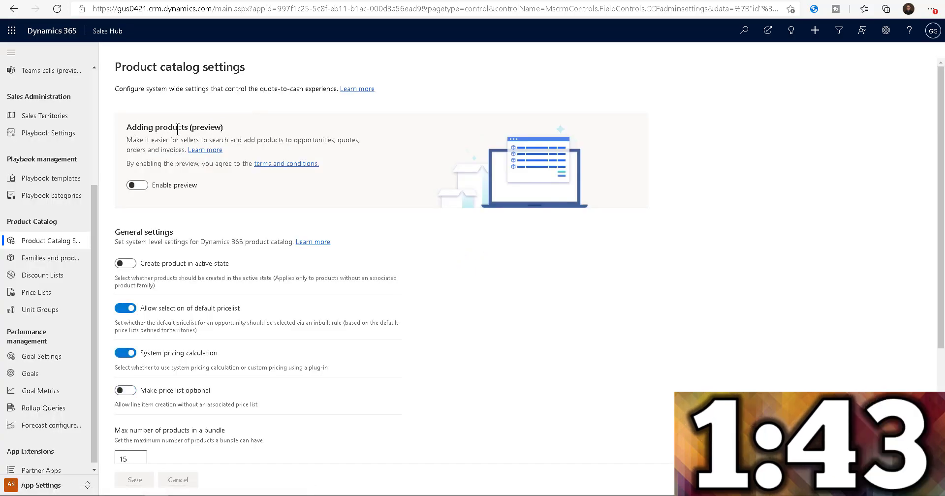
left_click(142, 187)
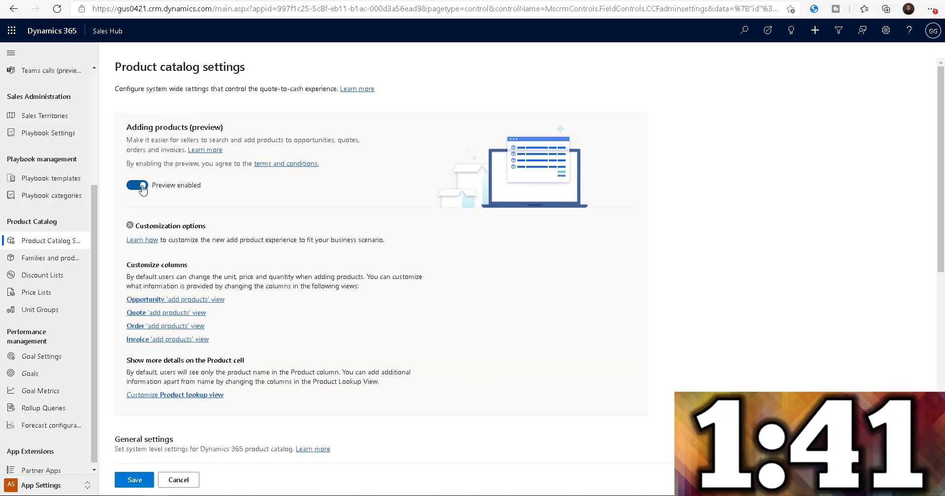
left_click(130, 484)
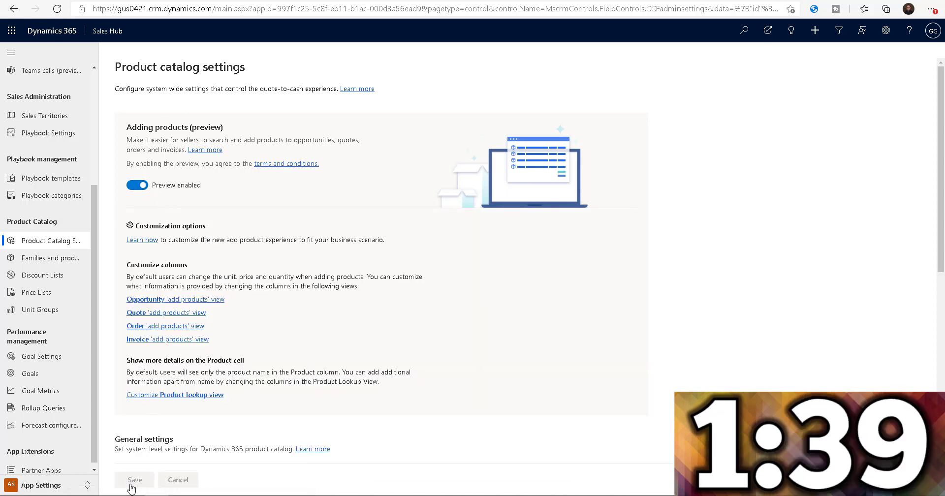
Return to the Sales area and start adding products to the Audio Equipment opportunity.
left_click(36, 486)
left_click(43, 401)
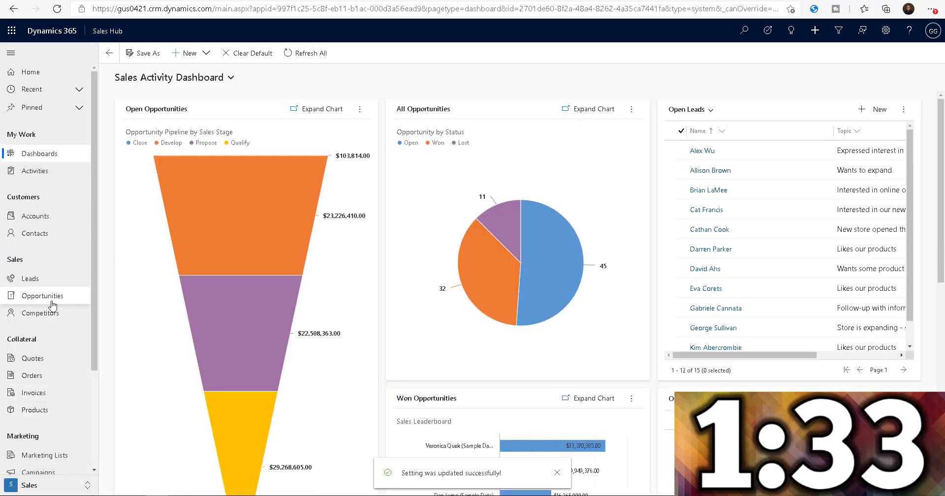
left_click(51, 301)
left_click(165, 143)
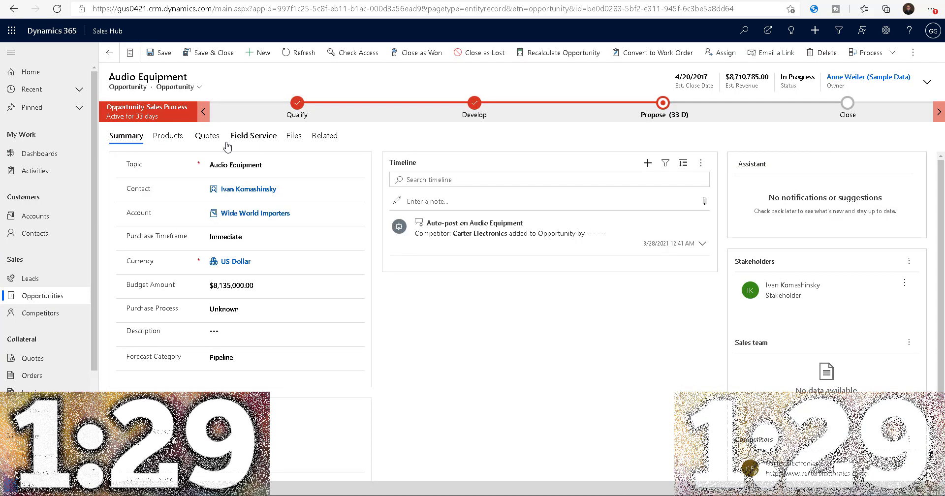
left_click(169, 137)
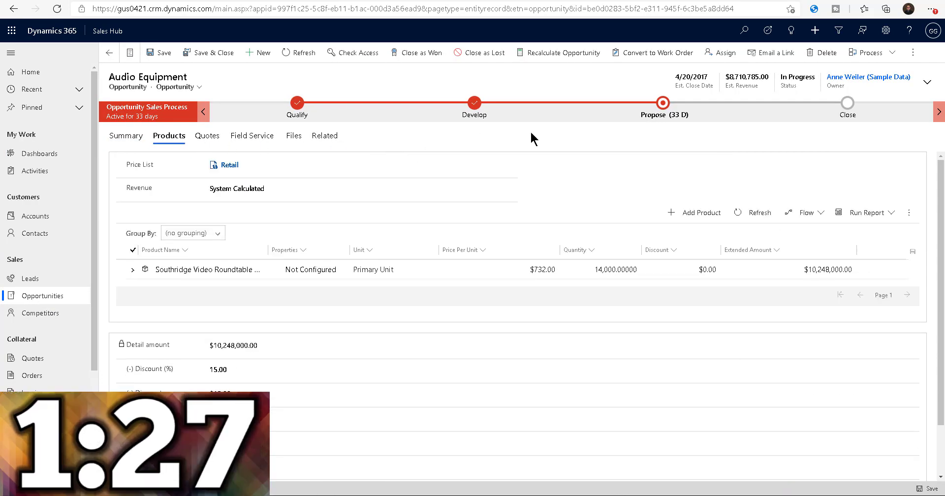
left_click(697, 216)
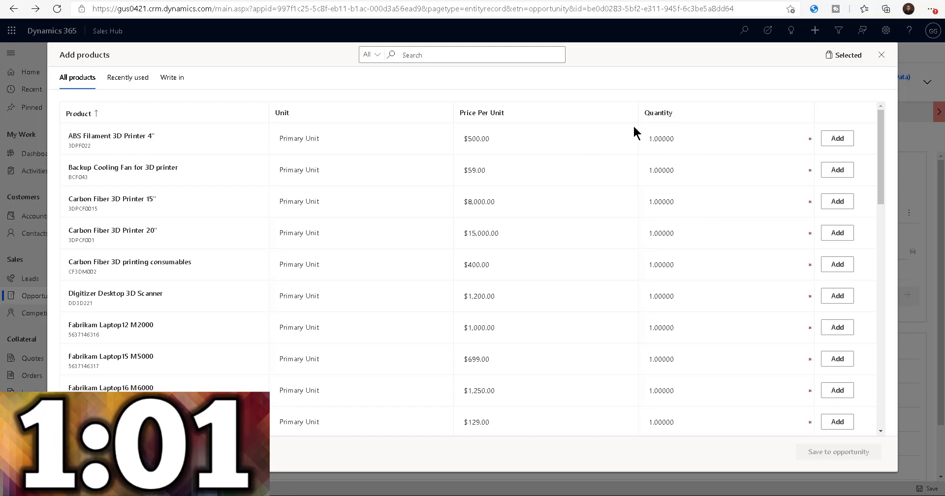
Add the ABS Filament 3D Printer 4" with quantity 2 and the Carbon Fiber 3D Printer 15" with quantity 3.
left_click(652, 138)
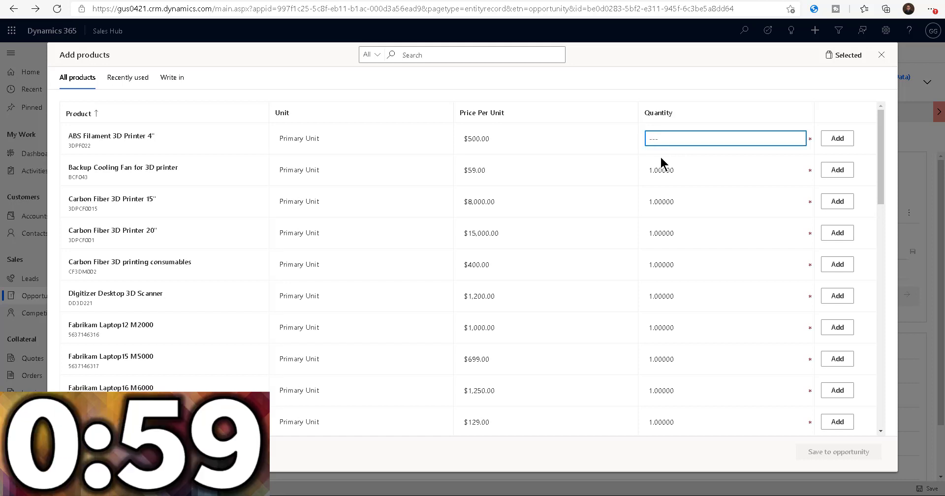
type("2")
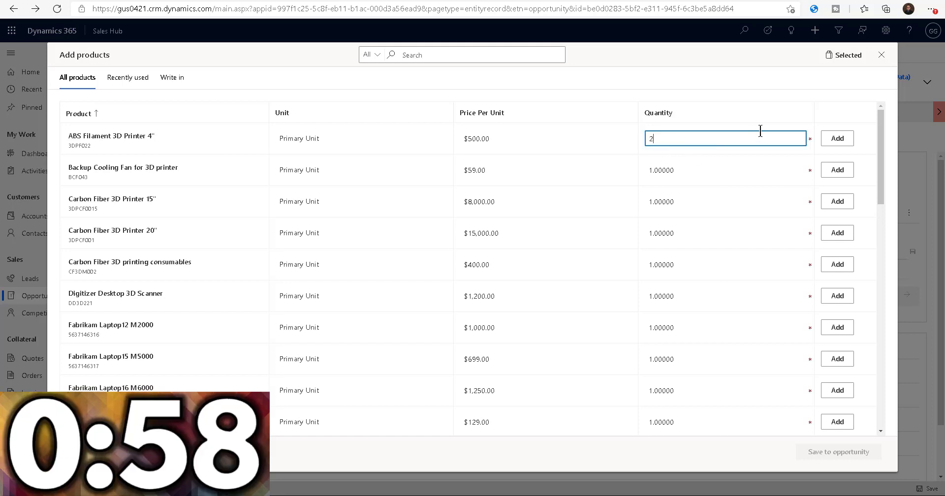
left_click(836, 140)
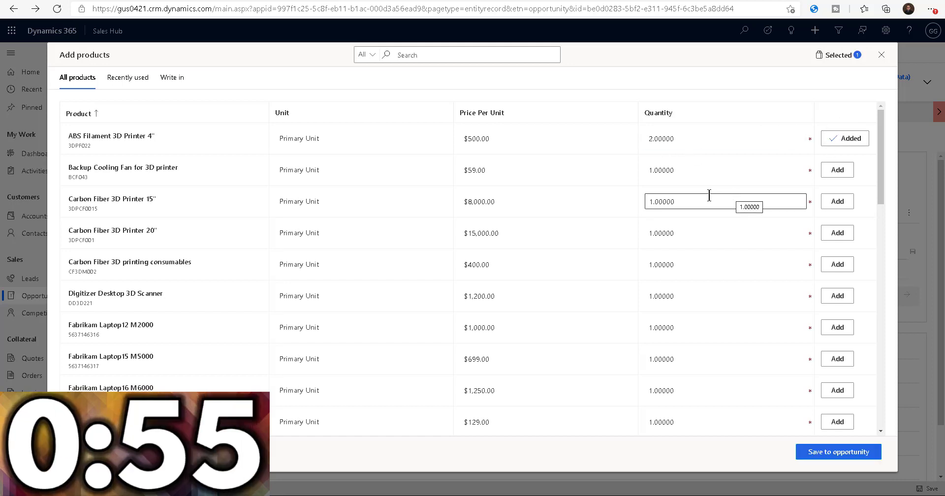
left_click(645, 203)
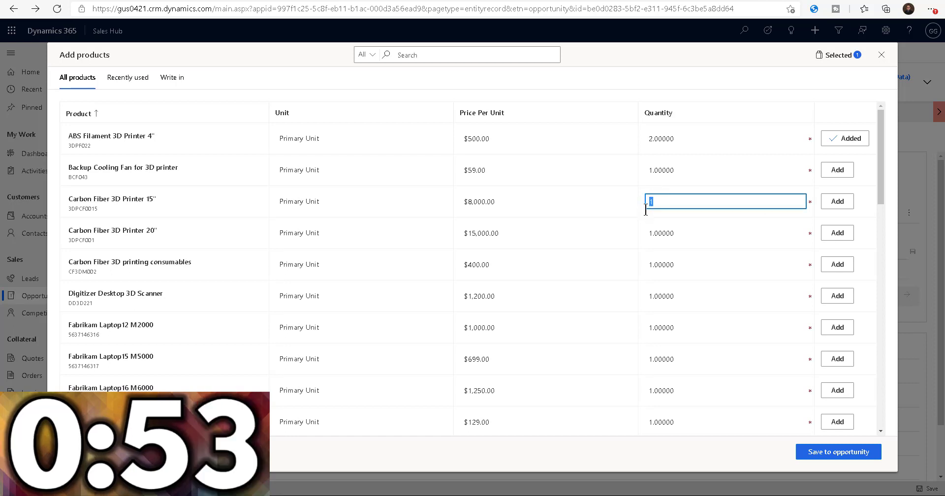
type("3")
left_click(837, 202)
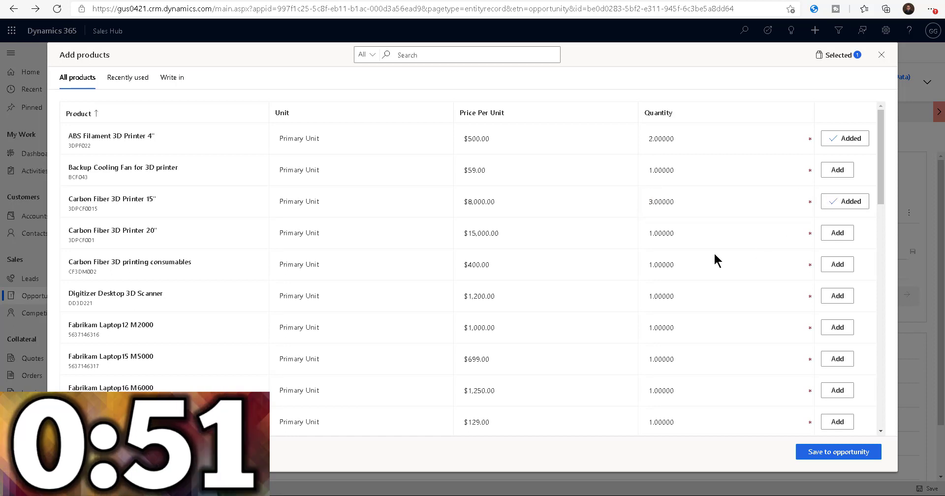
Add the Digitizer Desktop 3D Scanner to the selection with a quantity of 10.
left_click(652, 295)
type("10")
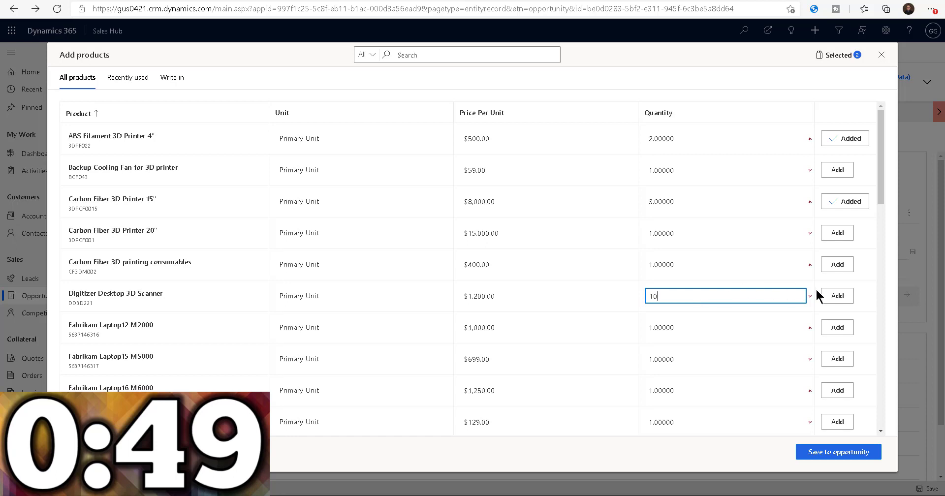
left_click(837, 296)
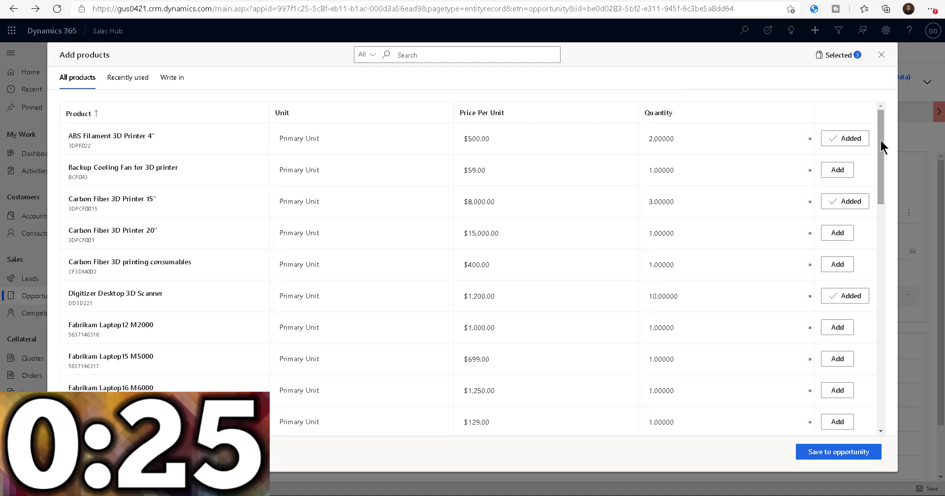
Search the products for 327, add the Fabrikam Tablet M100 to the selection, and clear the search.
left_click_drag(882, 142, 883, 123)
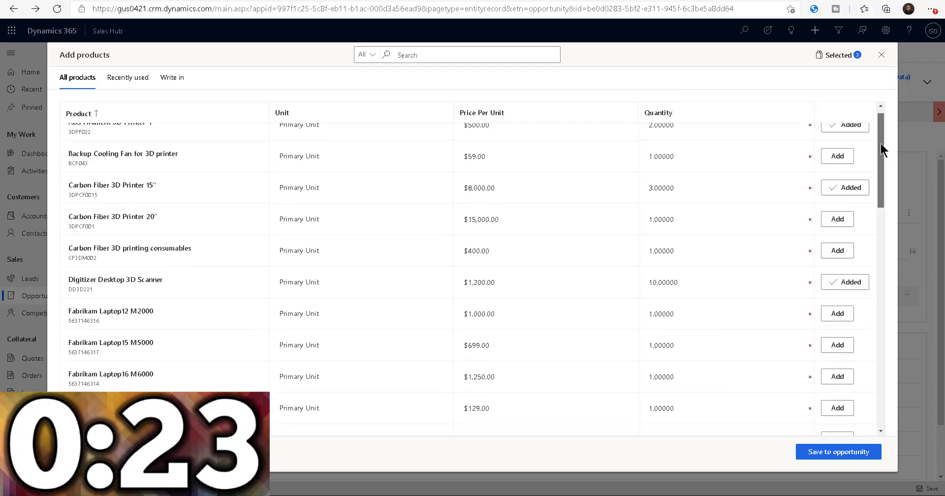
left_click(401, 55)
type("327")
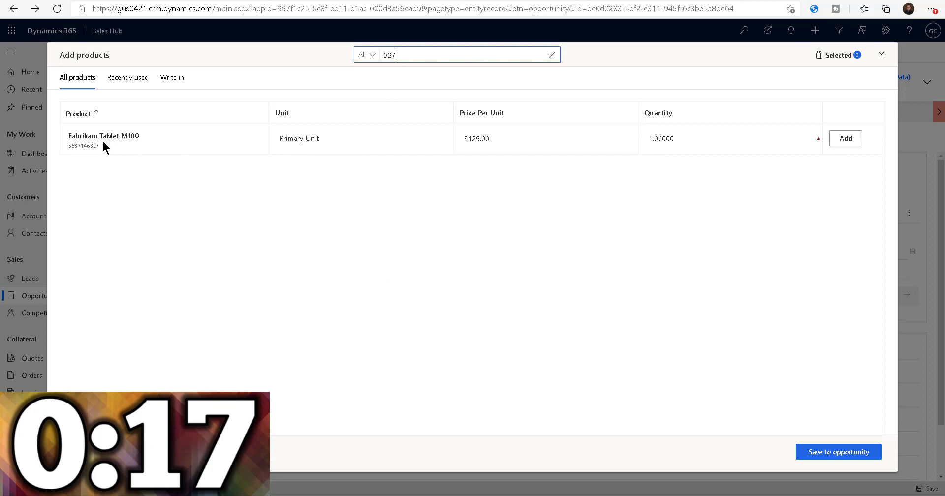
left_click(846, 138)
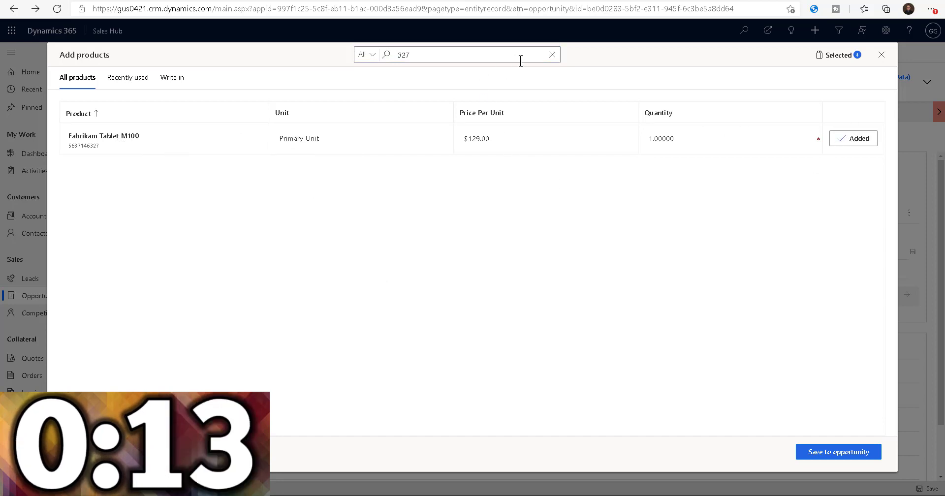
left_click(552, 56)
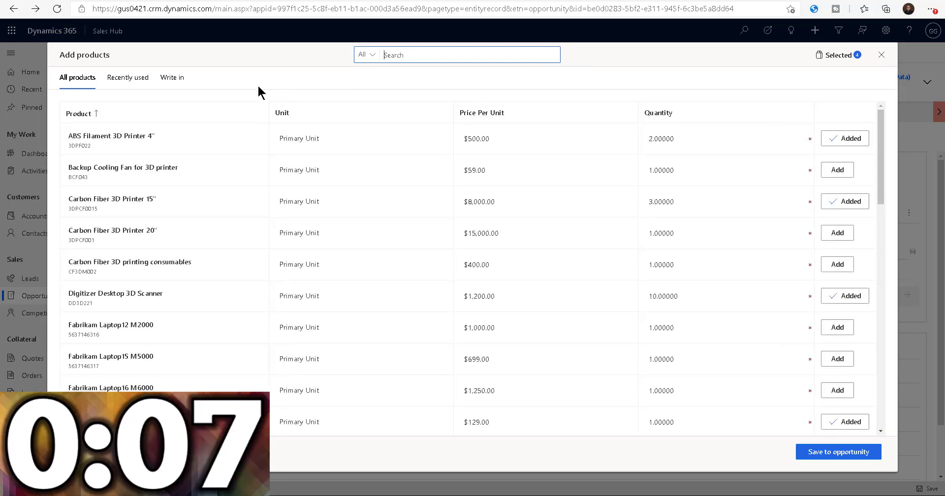
Check the recently used and write-in product lists, and save the selected products to the opportunity.
left_click(136, 80)
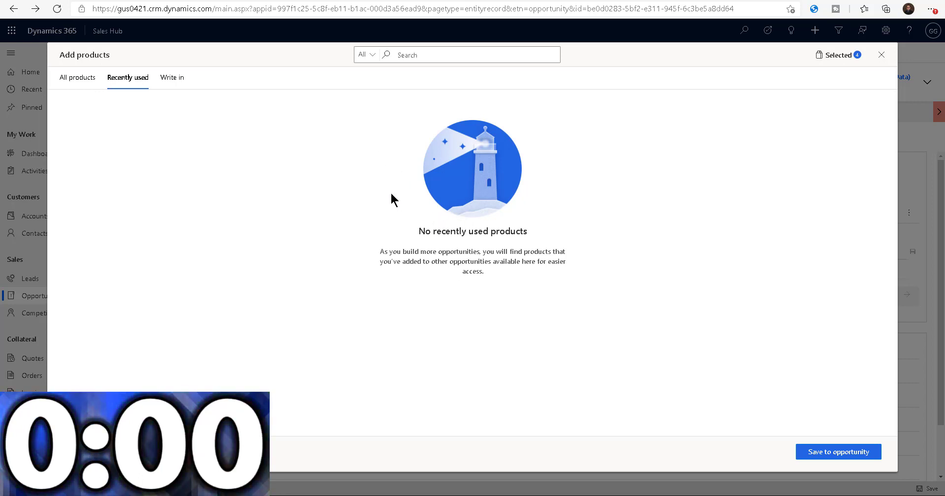
left_click(80, 82)
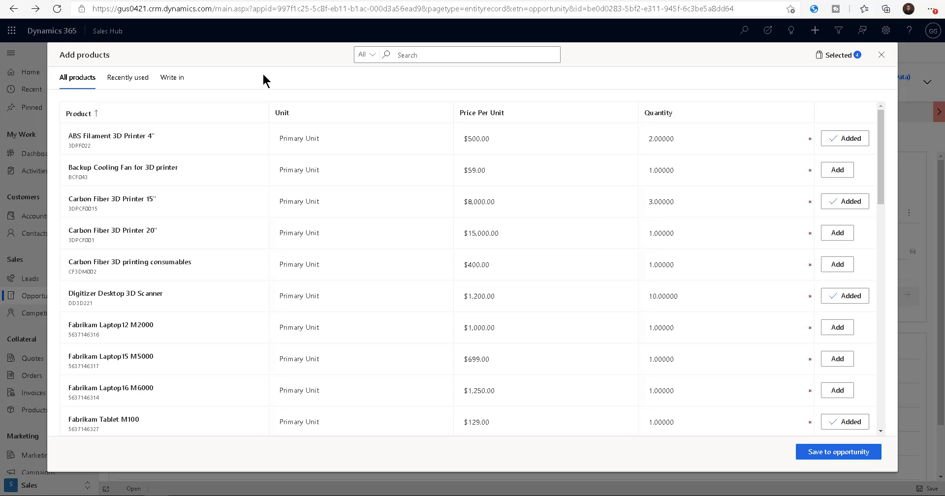
left_click(131, 84)
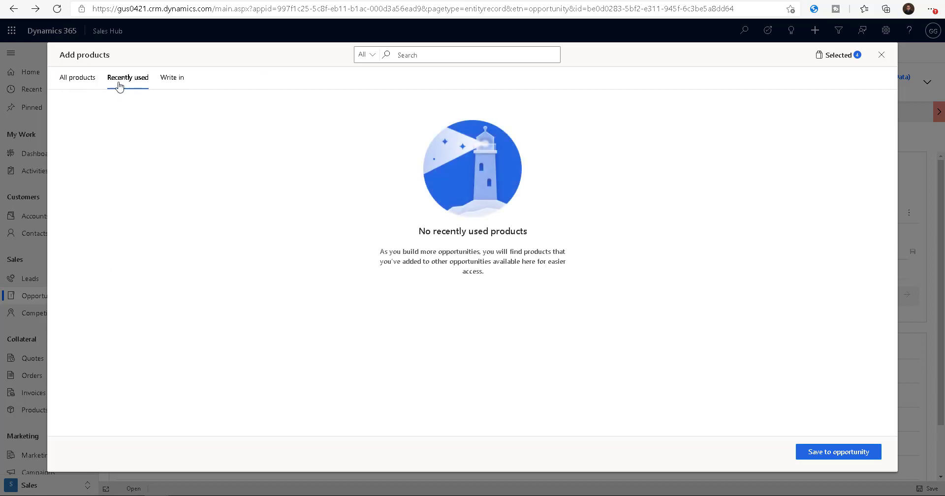
left_click(176, 84)
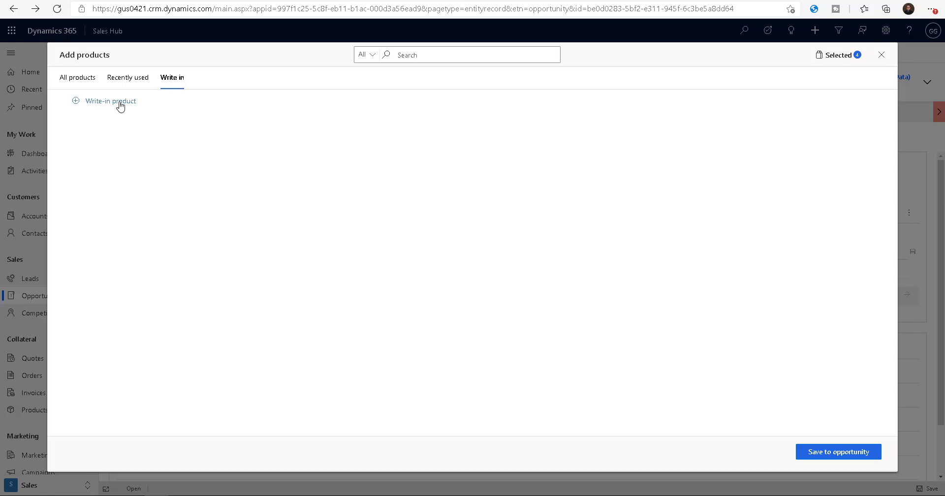
left_click(80, 84)
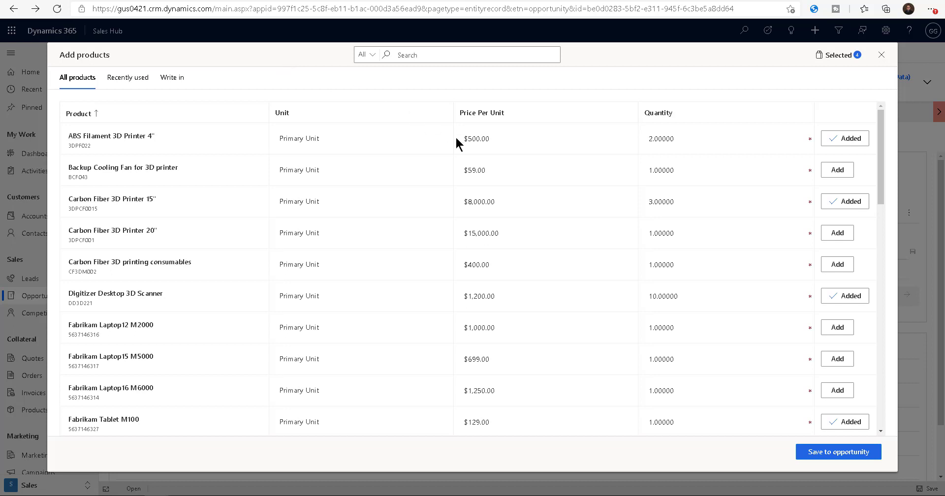
left_click(828, 453)
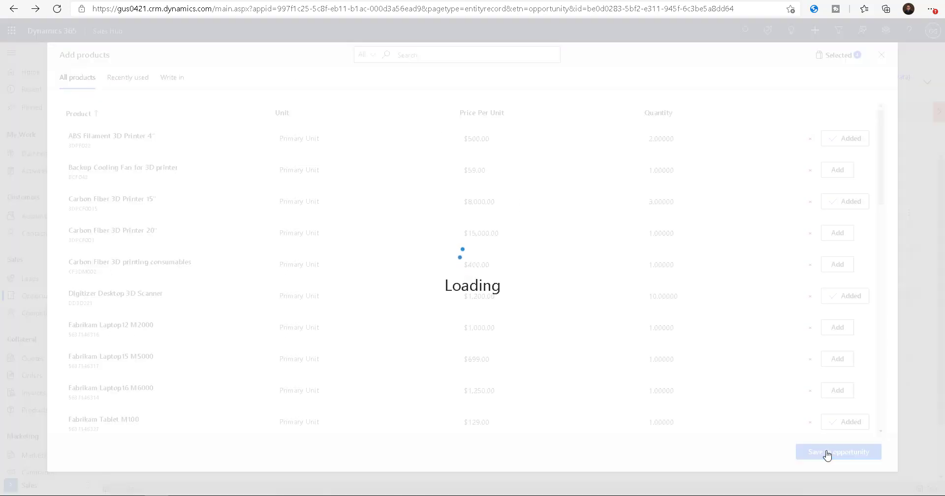